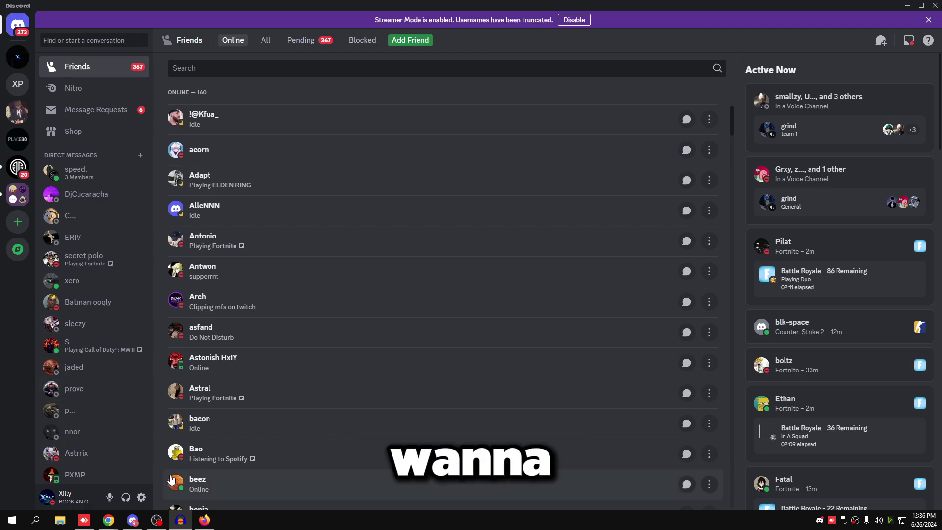
# Turn off Discord's in-game overlay in the Game Overlay settings.
pyautogui.click(143, 497)
pyautogui.scroll(-5, 204, 458)
pyautogui.click(264, 412)
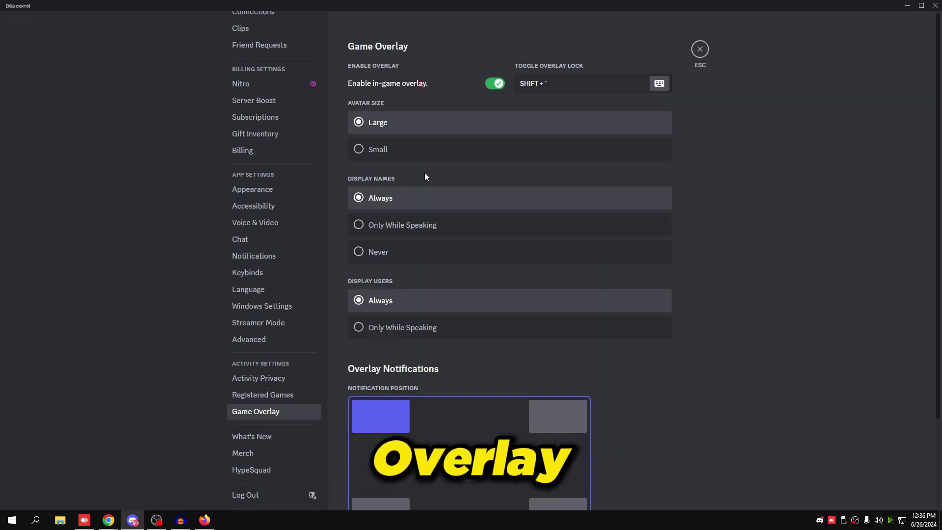
pyautogui.click(494, 85)
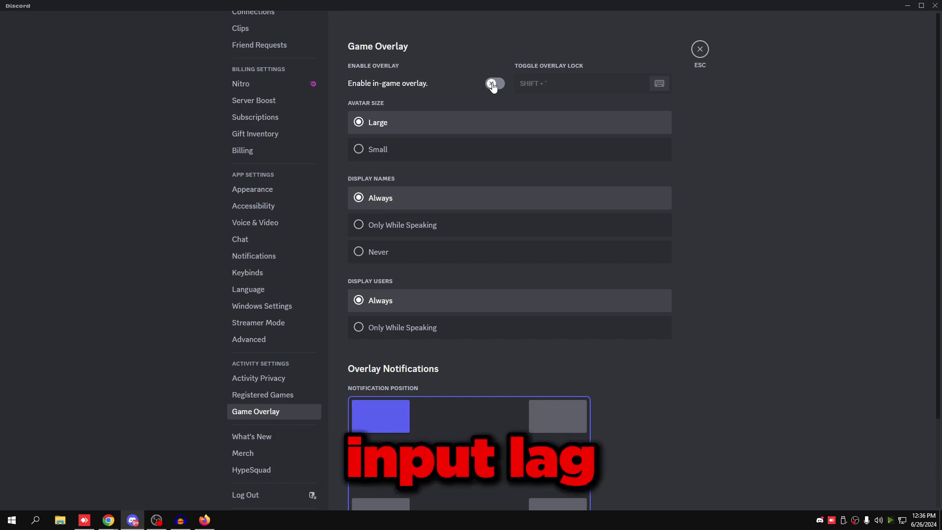
# Disable Hardware Acceleration under Advanced and confirm so Discord restarts.
pyautogui.click(304, 345)
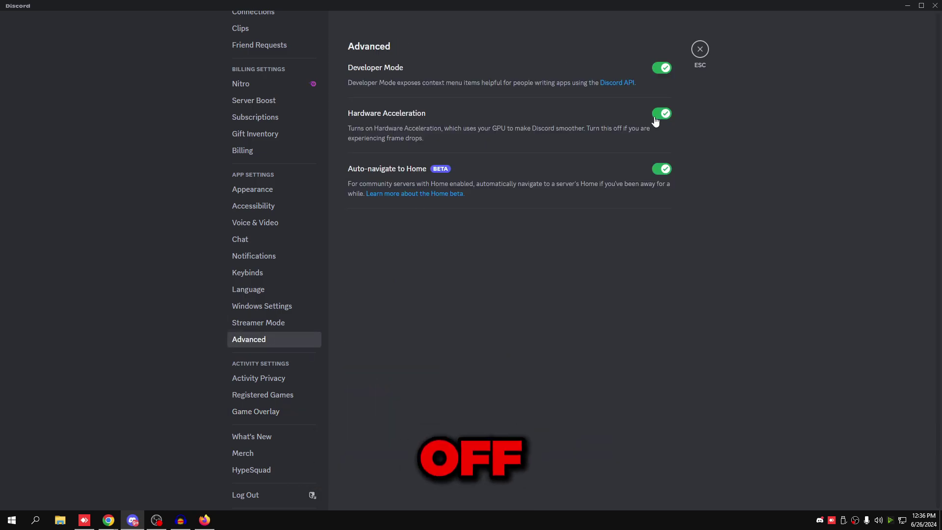
pyautogui.click(655, 121)
pyautogui.click(552, 283)
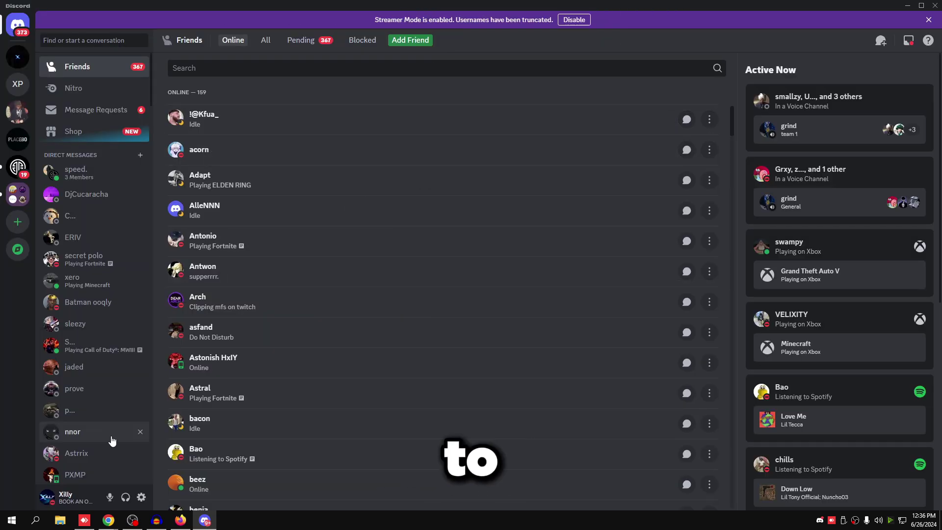
# Switch off Debug Logging in Voice & Video settings and confirm the relaunch.
pyautogui.click(142, 497)
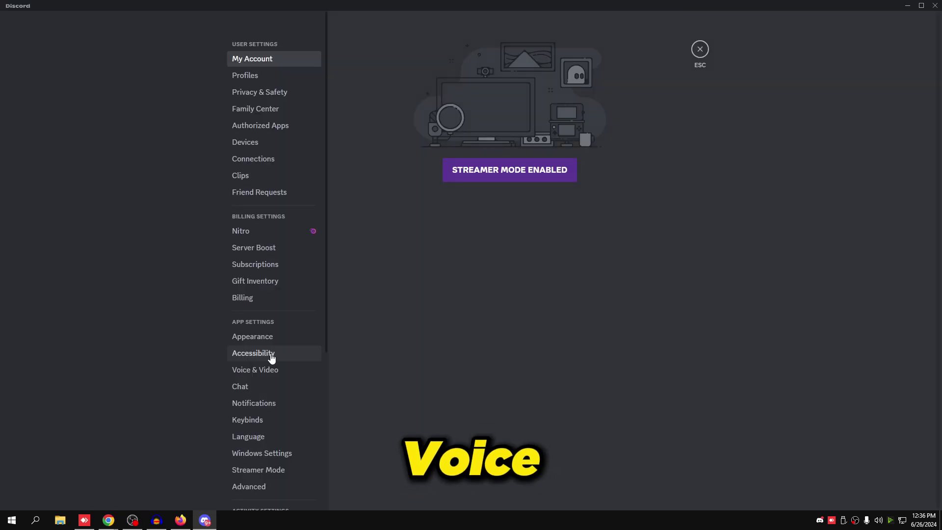
pyautogui.click(255, 369)
pyautogui.scroll(-20, 442, 324)
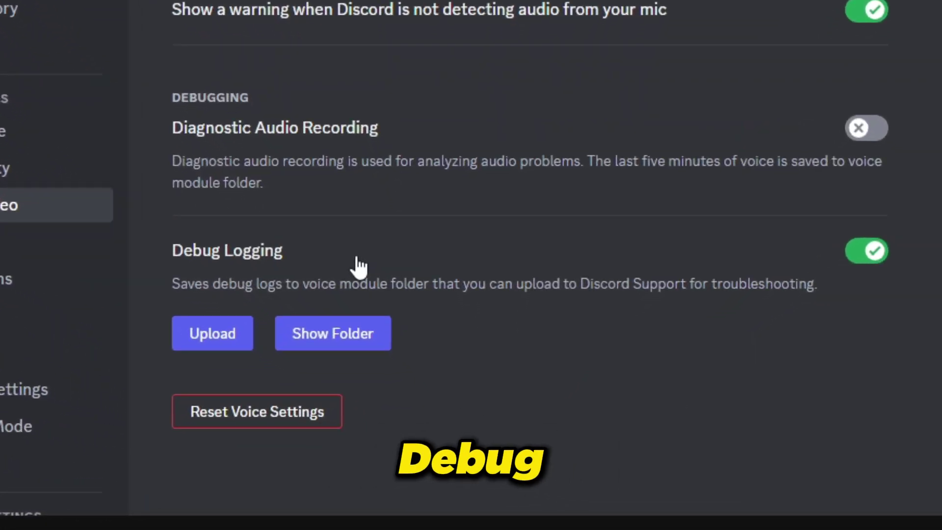
pyautogui.click(360, 266)
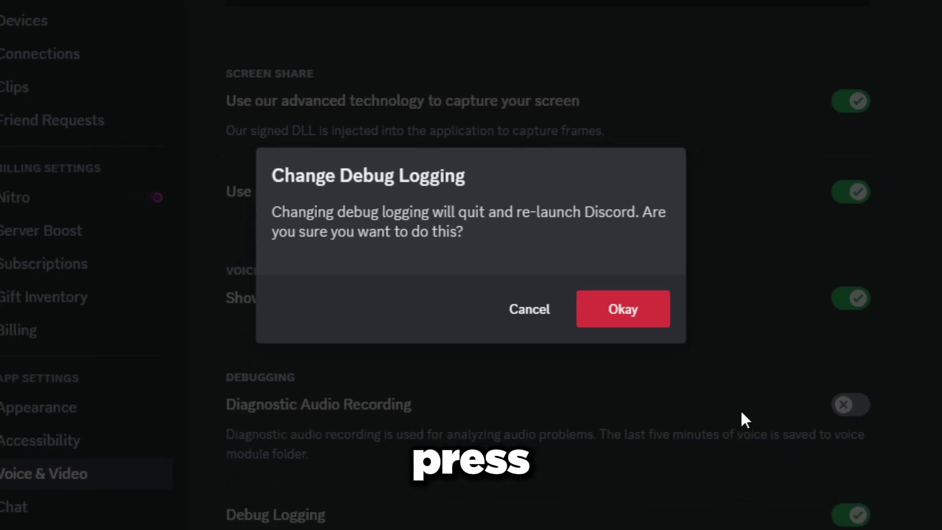
pyautogui.click(629, 313)
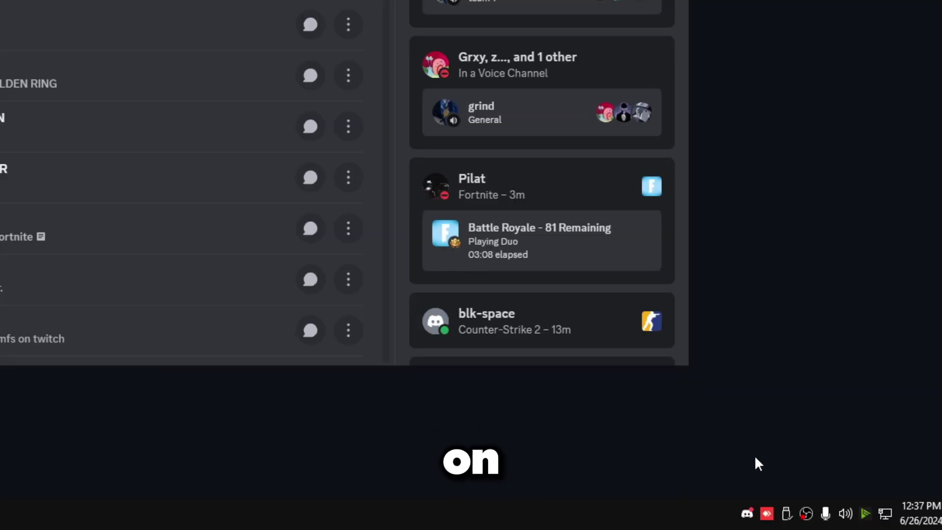
# Quit Discord from the tray, download DiscordFixer.exe, and open the Discord-Fixer repository.
pyautogui.rightClick(819, 520)
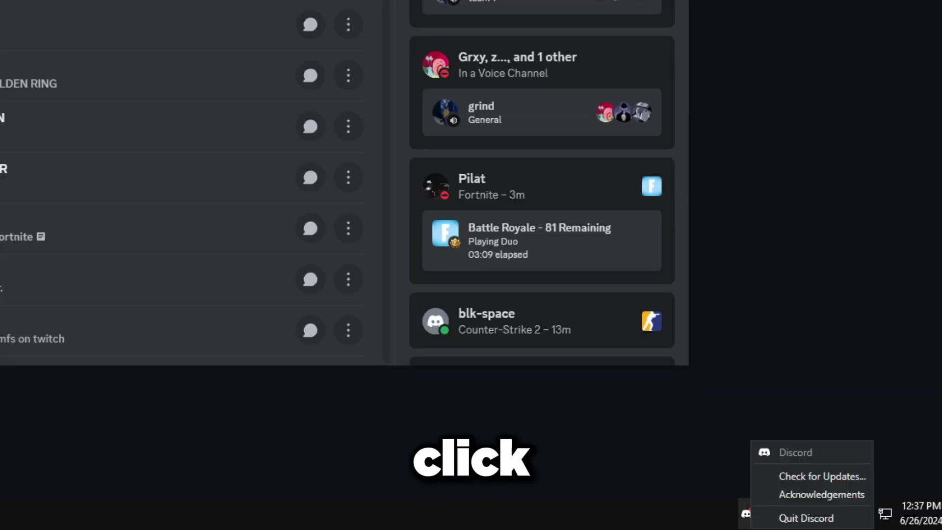
pyautogui.click(766, 518)
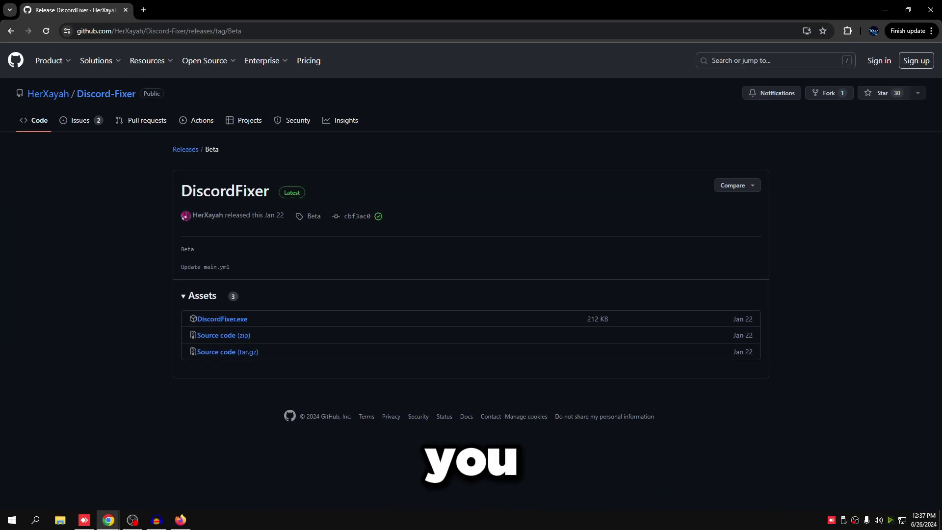
pyautogui.click(225, 320)
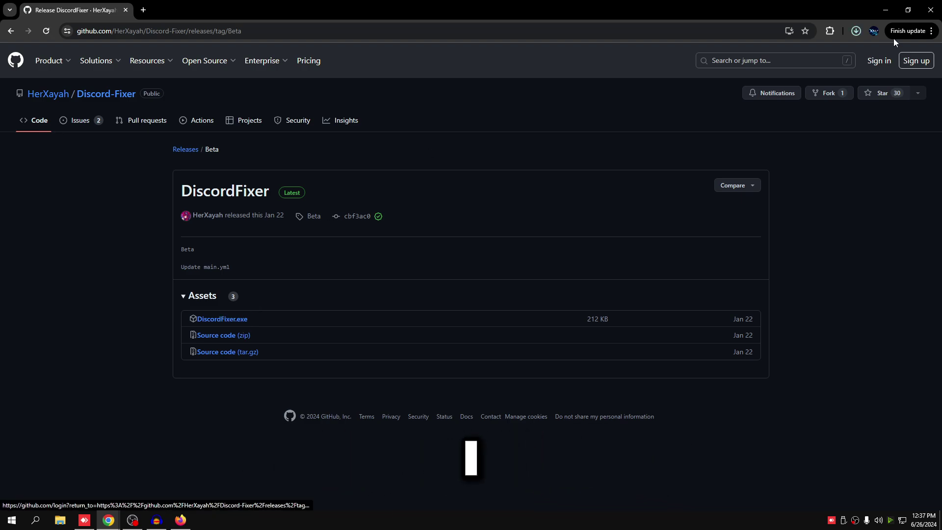
pyautogui.click(94, 94)
pyautogui.scroll(-5, 376, 318)
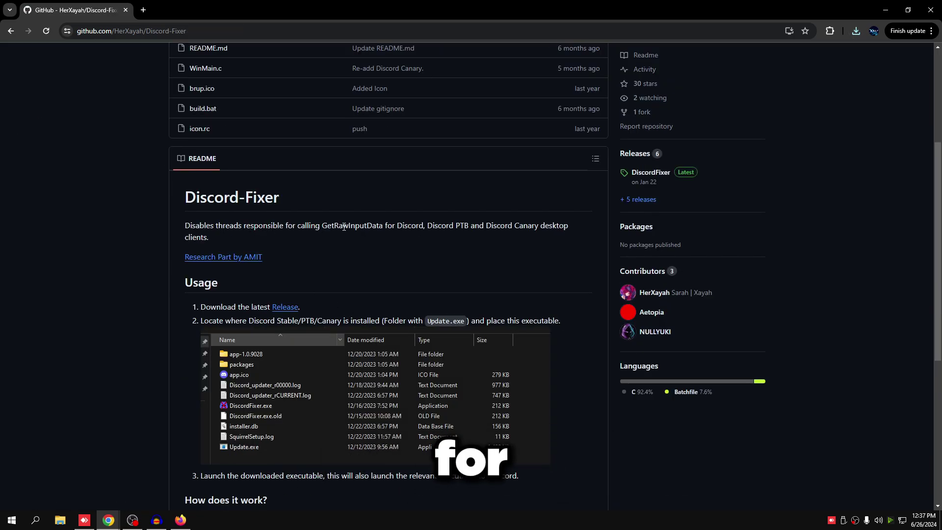
pyautogui.moveTo(322, 226); pyautogui.dragTo(534, 224)
pyautogui.click(540, 220)
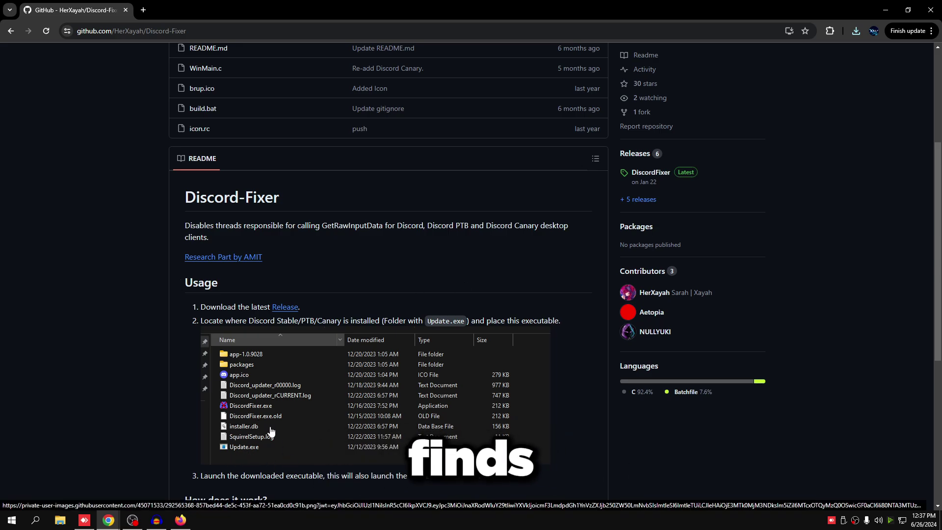
pyautogui.scroll(-2, 270, 430)
pyautogui.scroll(-2, 271, 429)
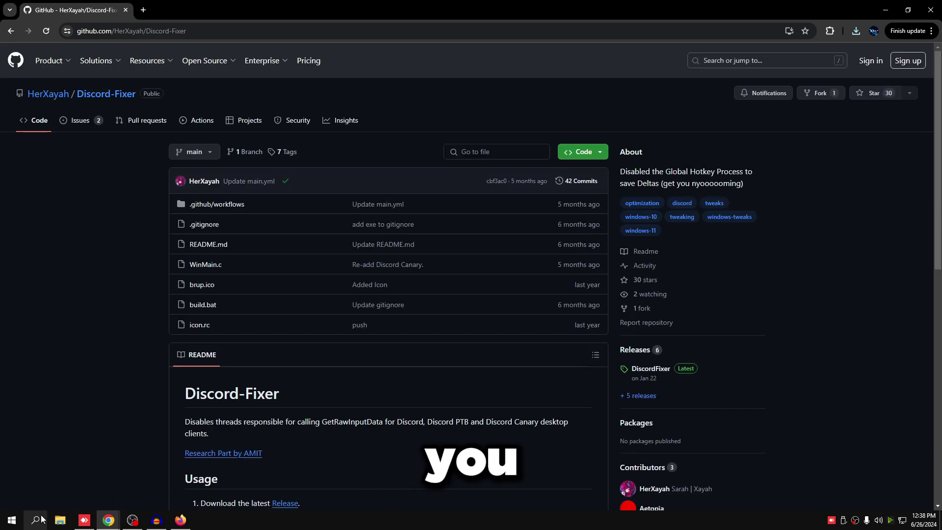
# Copy DiscordFixer.exe into the Discord folder under %localappdata%.
pyautogui.click(36, 520)
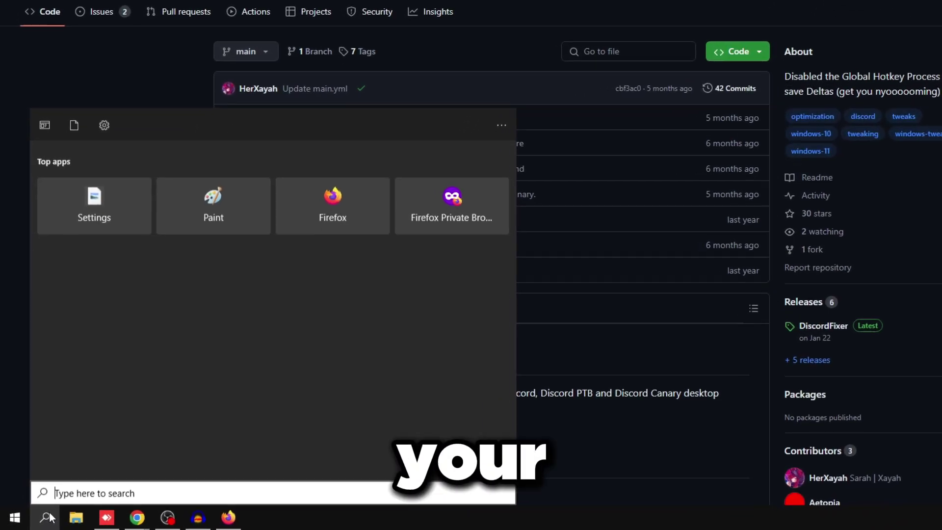
pyautogui.write('%localappdata%')
pyautogui.press('Return')
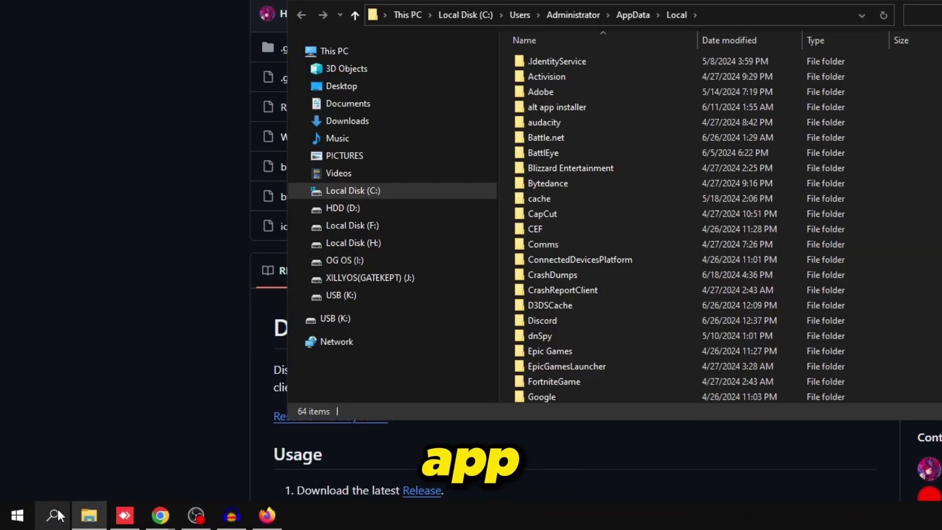
pyautogui.doubleClick(551, 319)
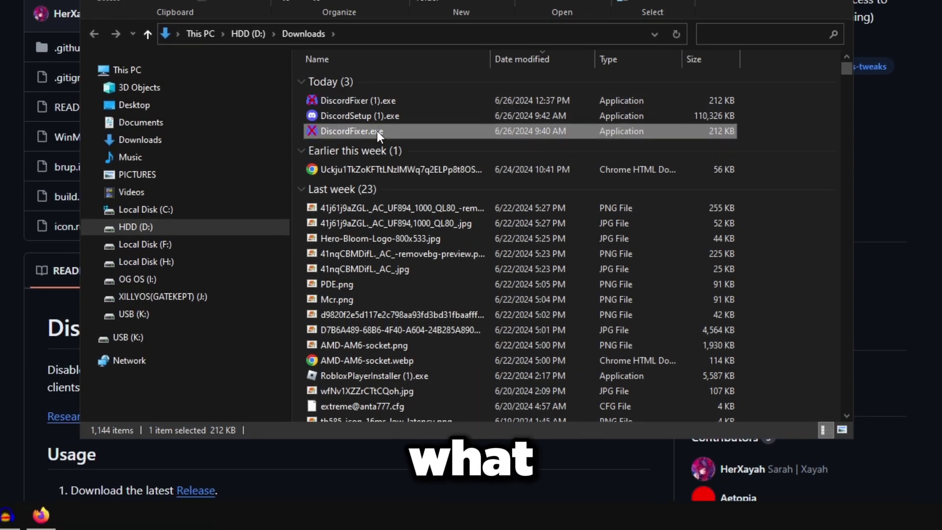
pyautogui.rightClick(377, 258)
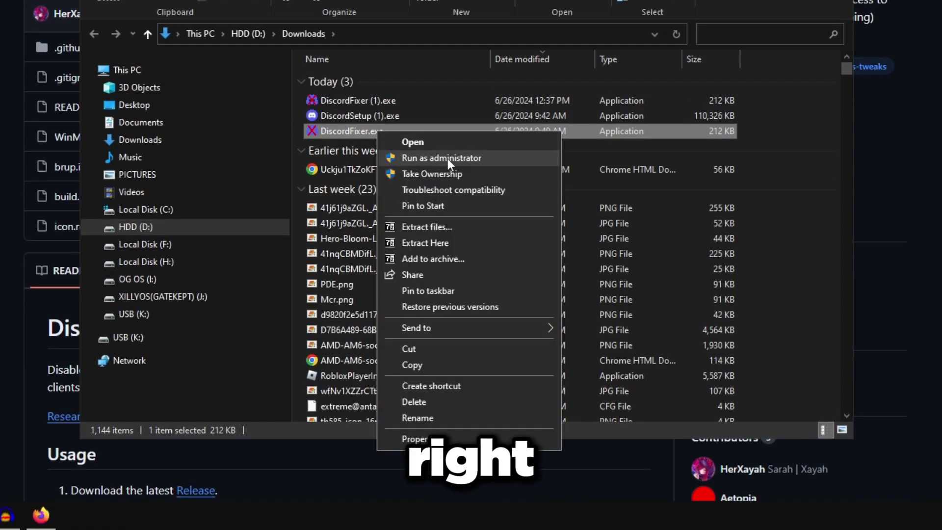
pyautogui.click(431, 365)
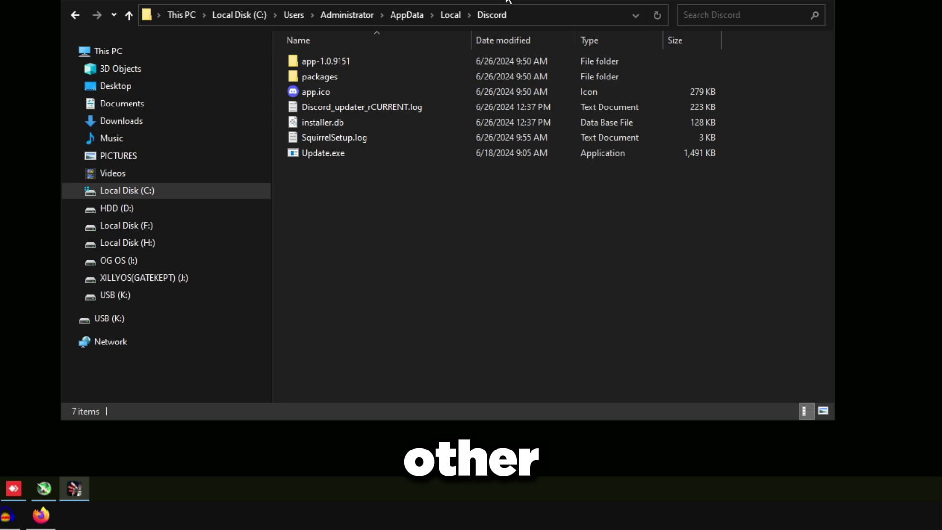
pyautogui.rightClick(366, 219)
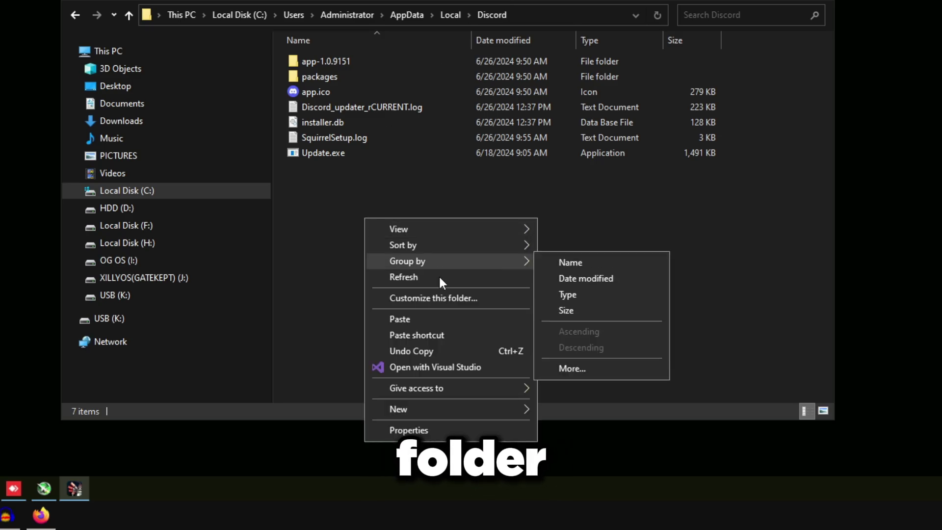
pyautogui.click(418, 319)
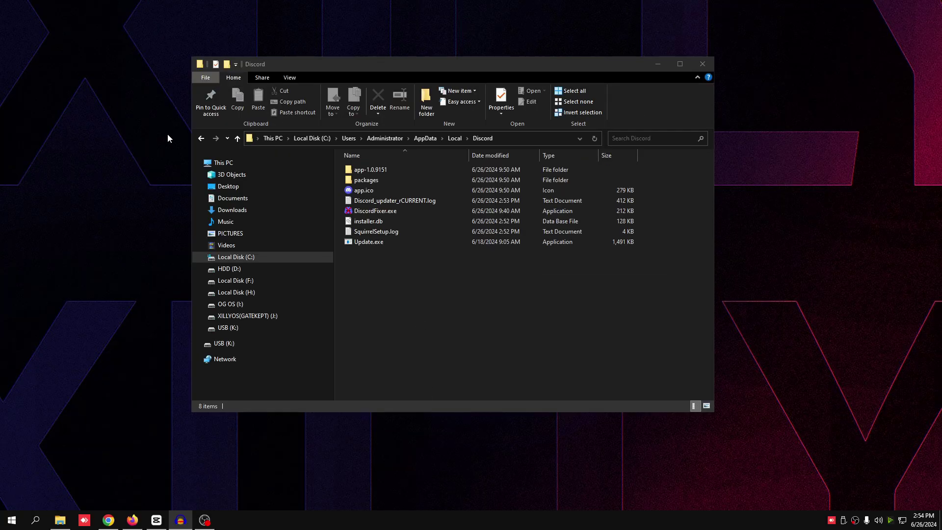
# Run DiscordFixer.exe to start Discord, then minimize Discord back to the folder.
pyautogui.click(451, 323)
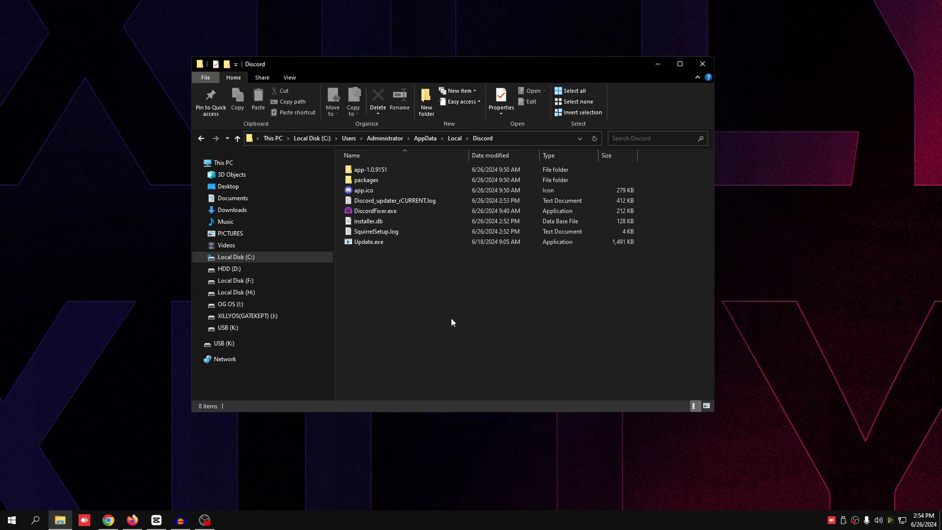
pyautogui.doubleClick(364, 211)
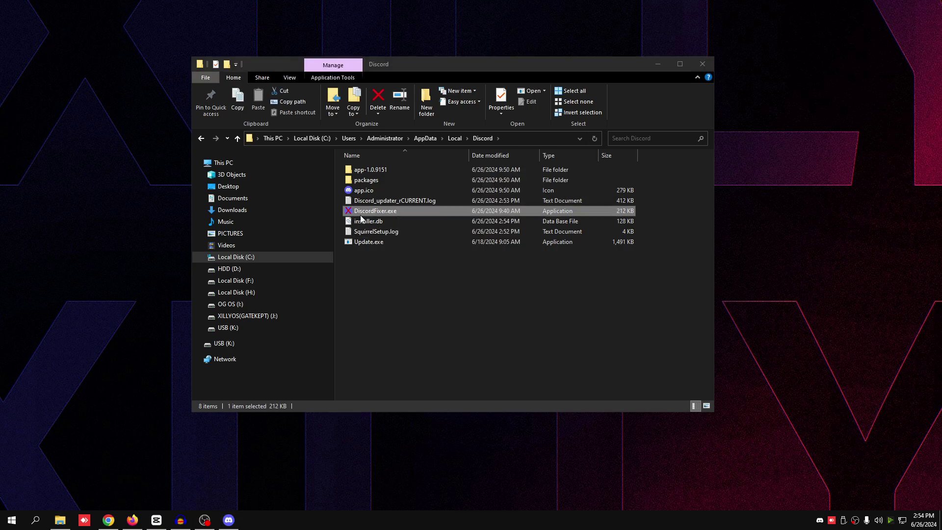
pyautogui.click(230, 521)
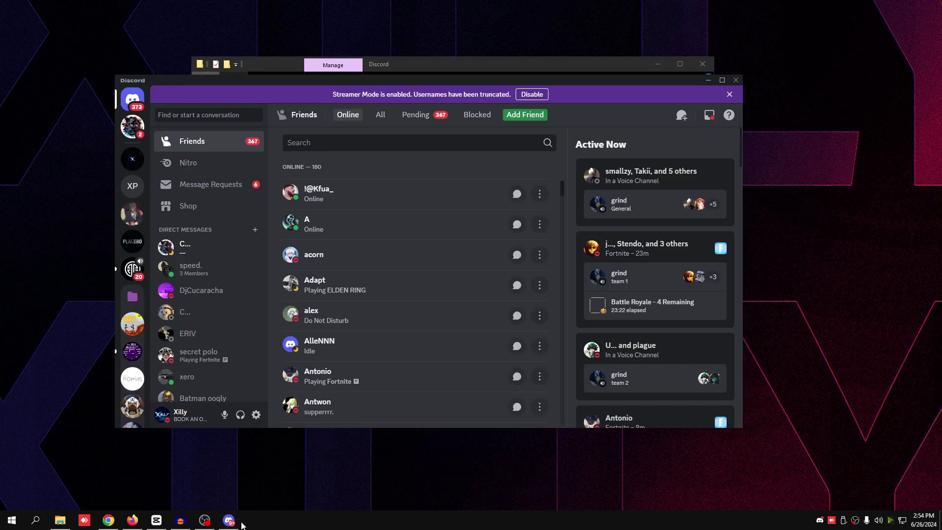
pyautogui.click(229, 520)
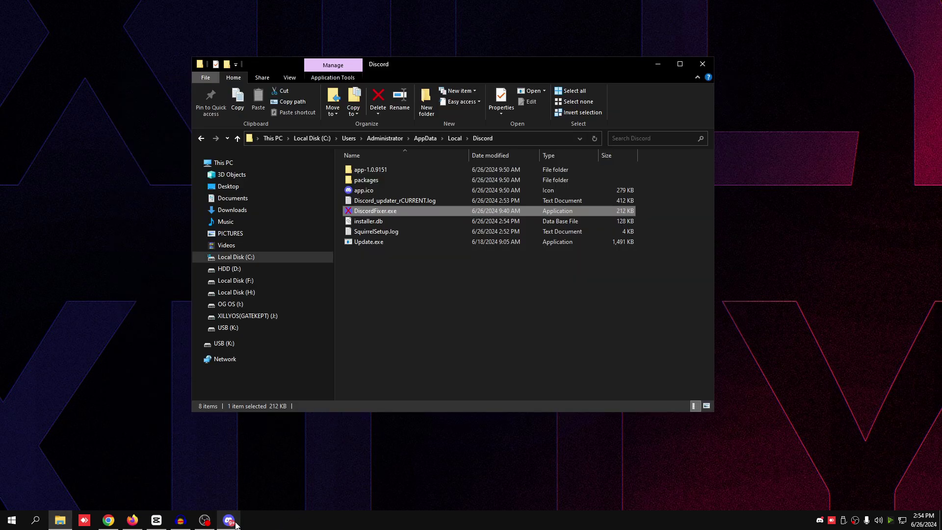
# Create a shortcut to DiscordFixer.exe in the Discord folder.
pyautogui.rightClick(370, 213)
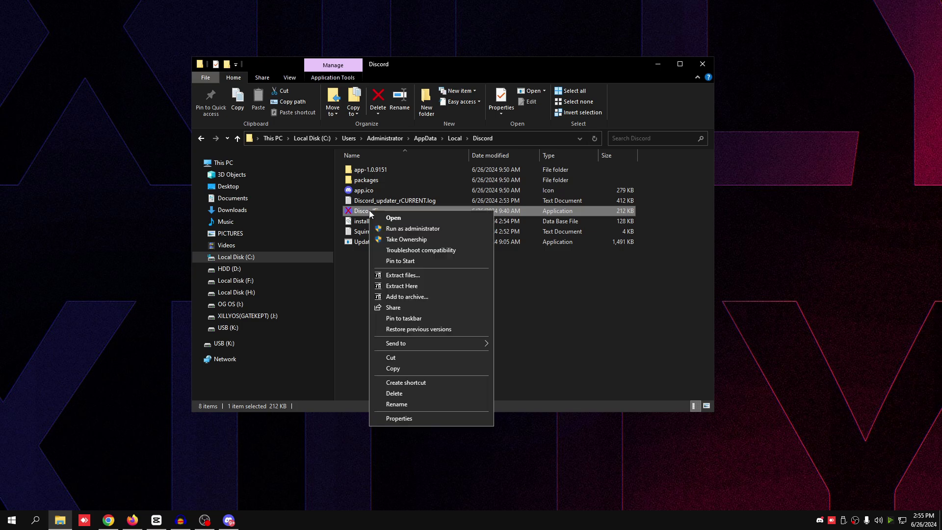
pyautogui.click(402, 382)
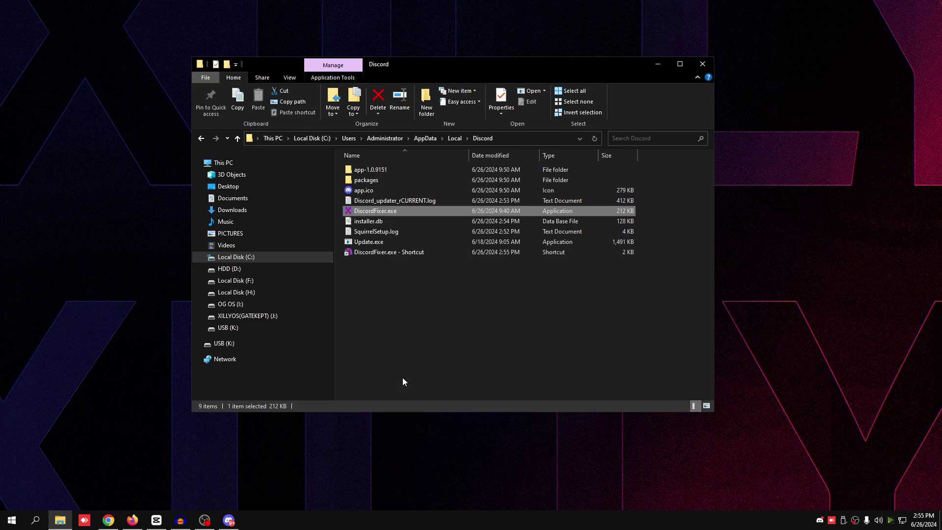
pyautogui.click(415, 218)
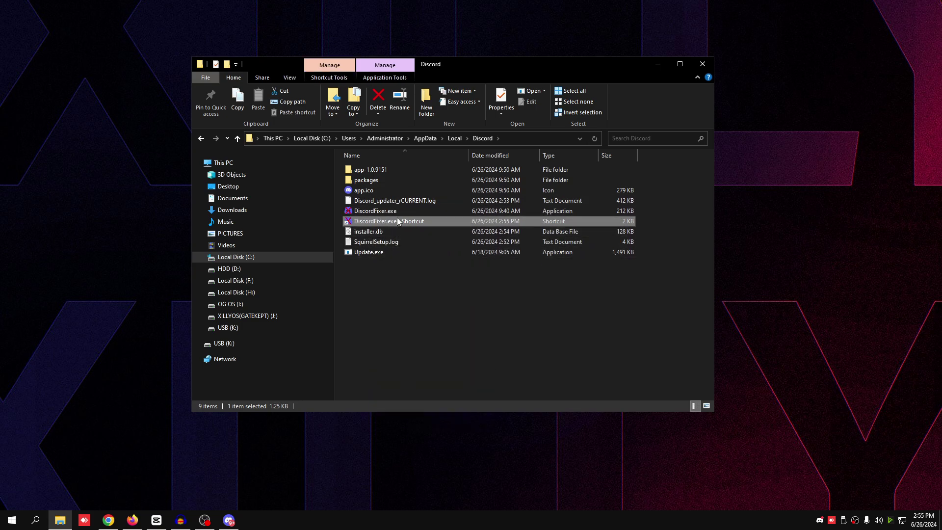
pyautogui.moveTo(160, 195); pyautogui.dragTo(157, 194)
# Paste the DiscordFixer shortcut into the shell:startup folder and test-launch it.
pyautogui.click(528, 139)
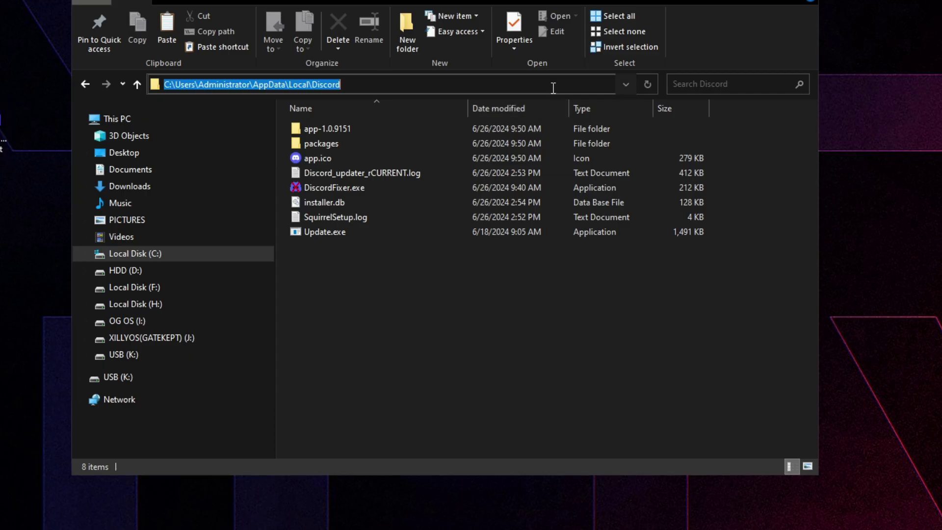
pyautogui.write('shell:startup')
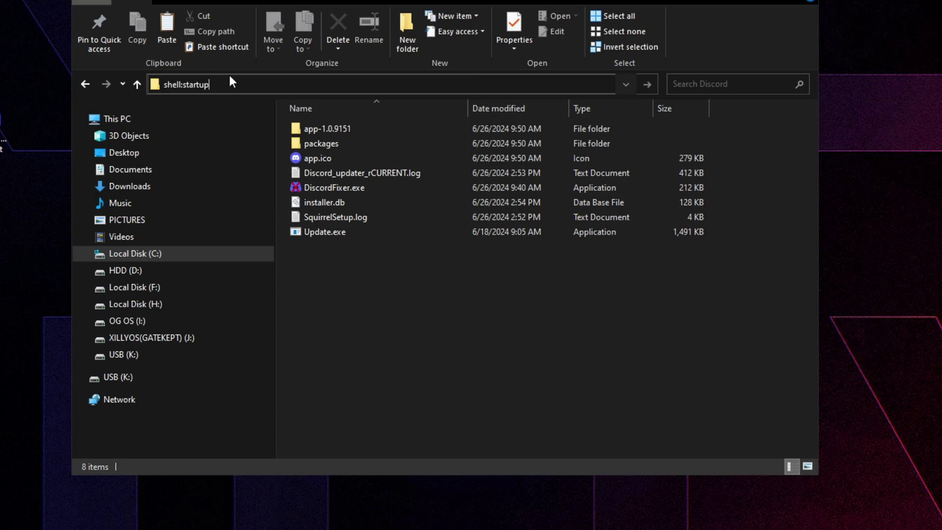
pyautogui.press('Return')
pyautogui.rightClick(333, 210)
pyautogui.click(371, 308)
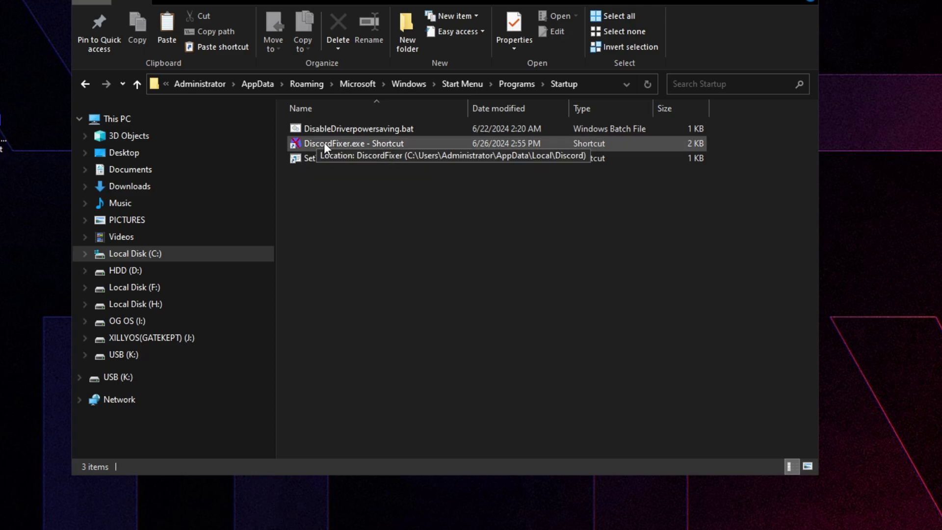
pyautogui.doubleClick(323, 143)
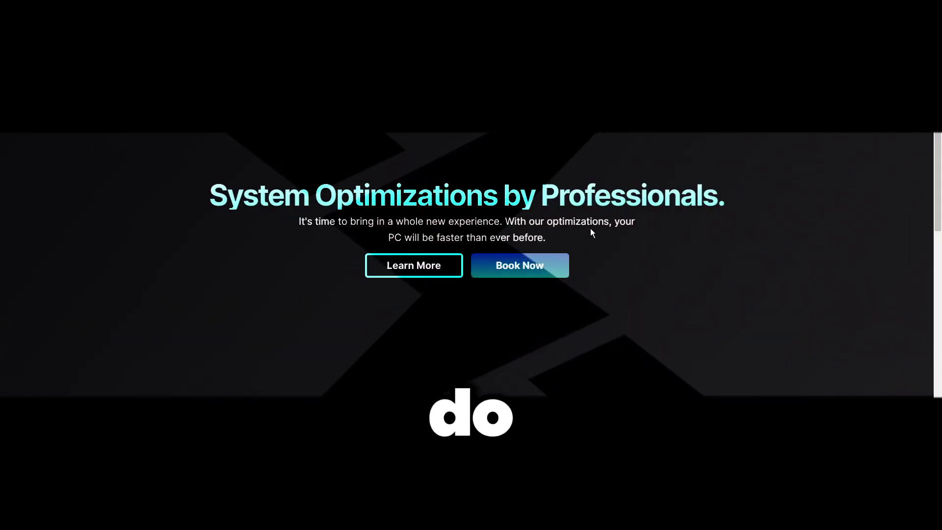
# Jump down to the Basic, Advanced and Ultimate pricing plans via Learn More.
pyautogui.click(542, 266)
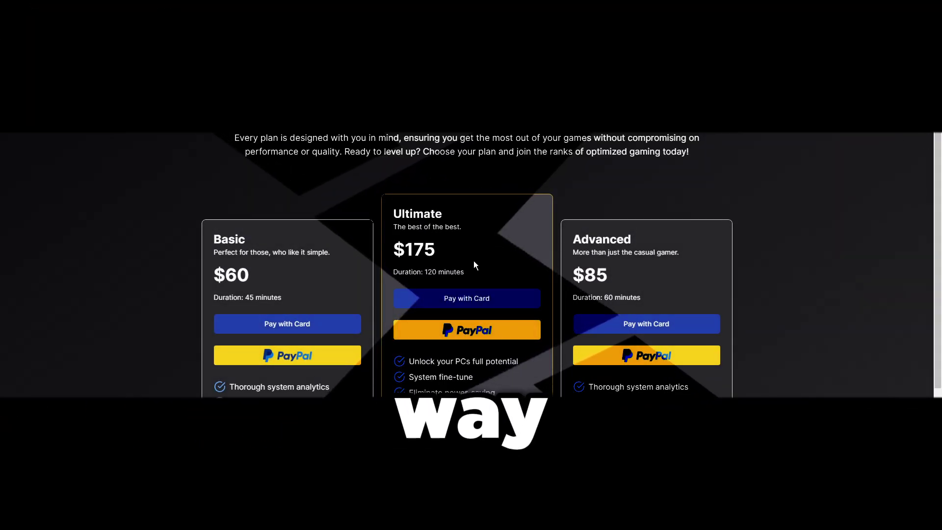